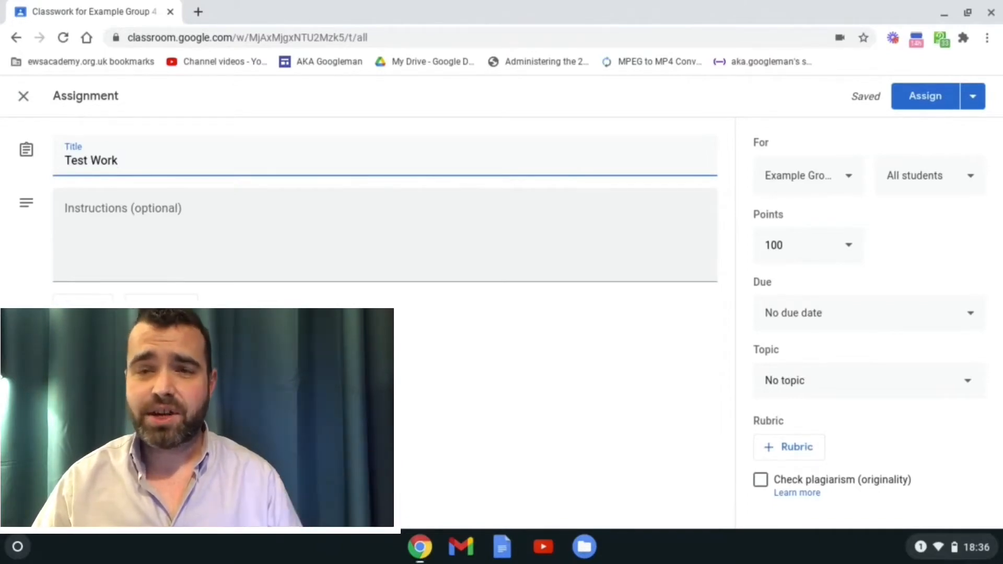
Step: Set the Test Work assignment's points to 5
left_click(803, 245)
key("BackSpace")
key("BackSpace")
key("BackSpace")
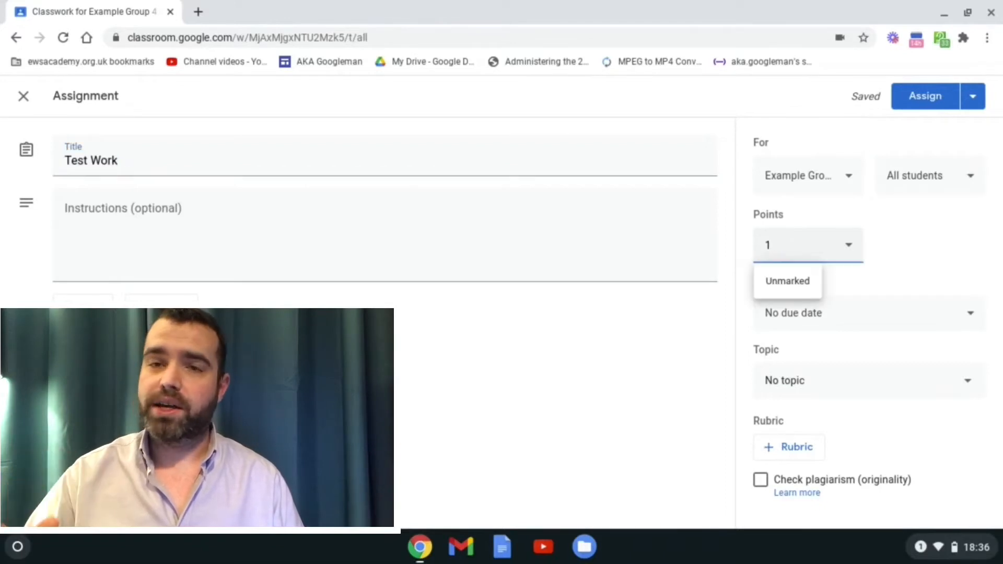
type("5")
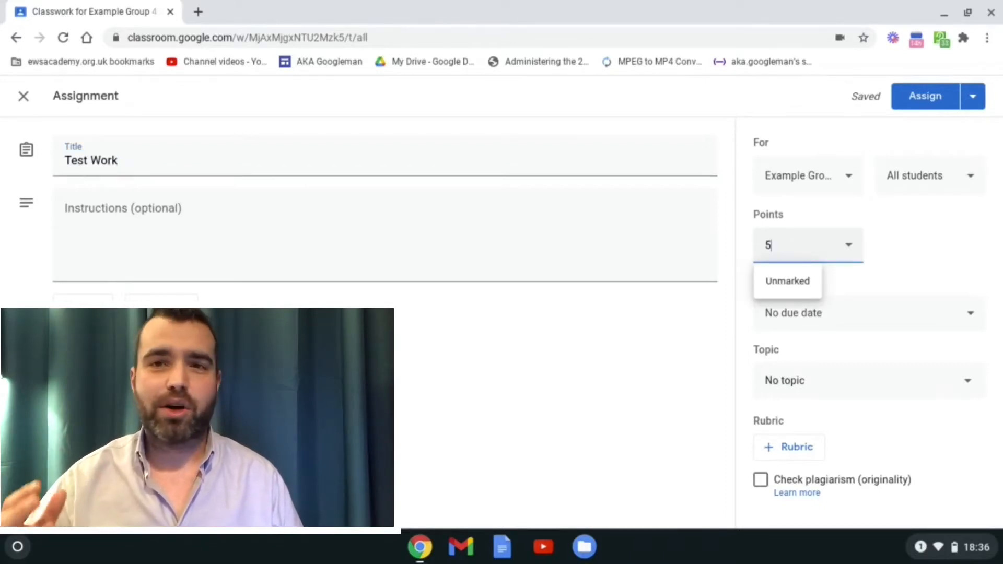
left_click(879, 250)
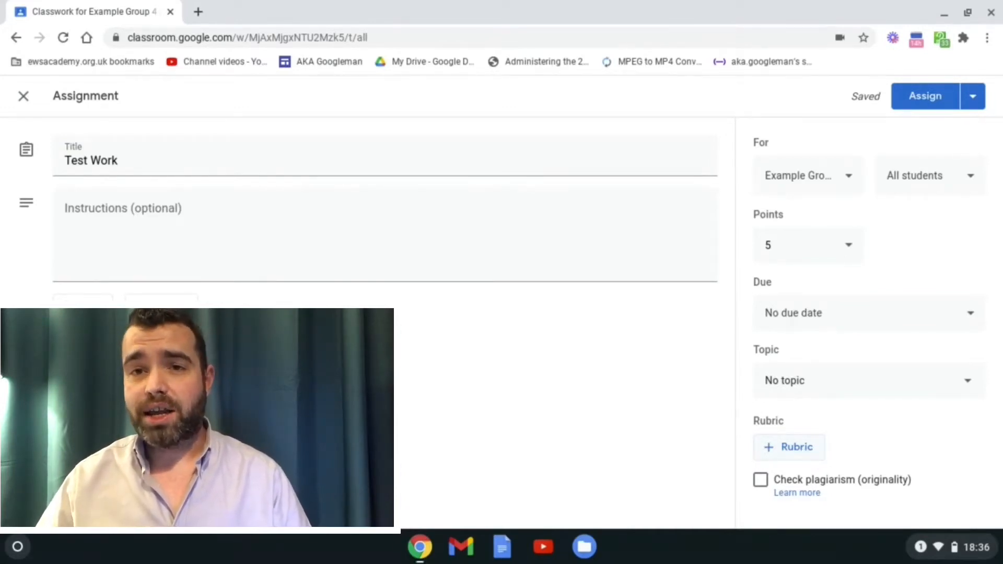
Step: Create a new rubric for the assignment and title its first criterion Question 1
left_click(800, 448)
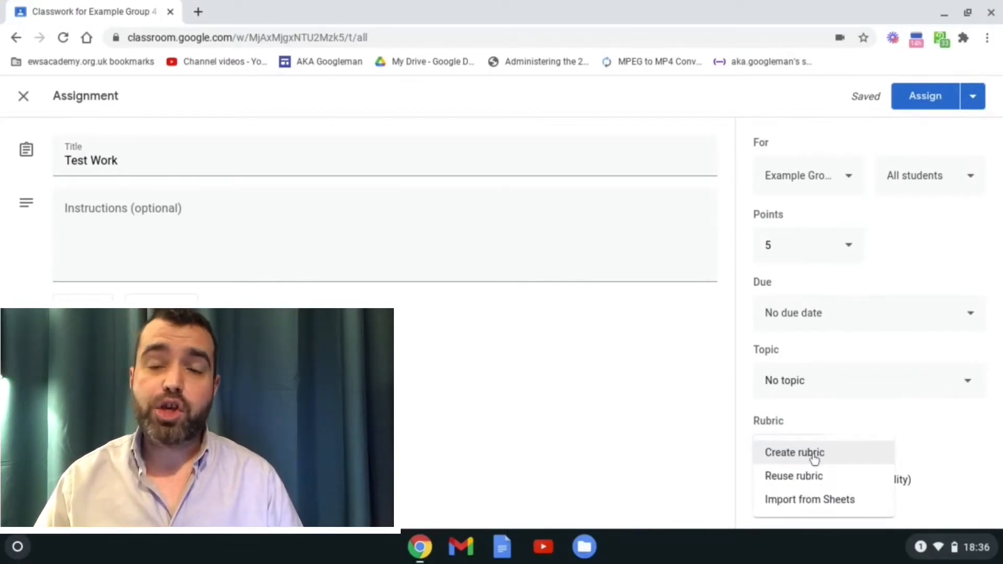
left_click(813, 454)
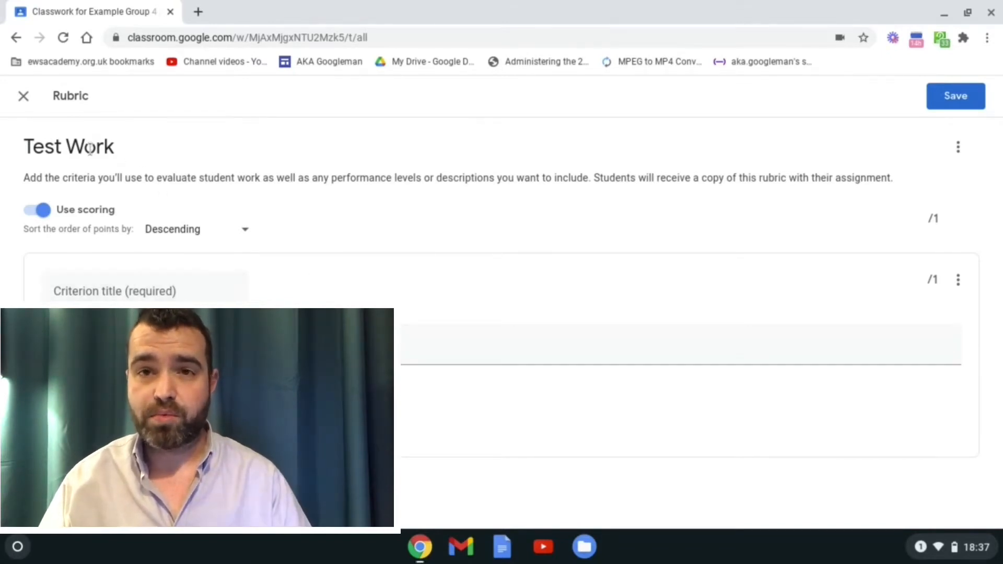
double_click(84, 99)
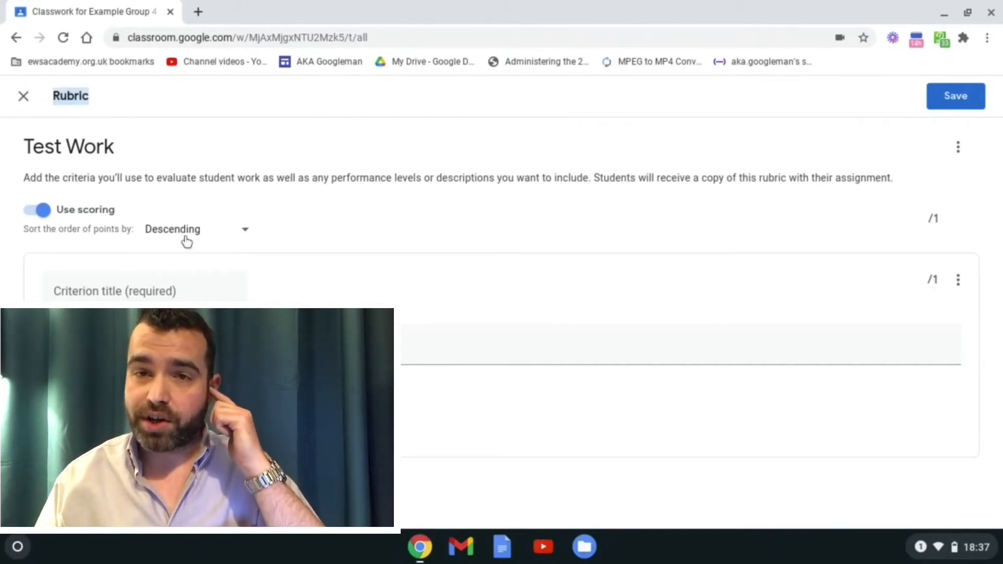
left_click(136, 297)
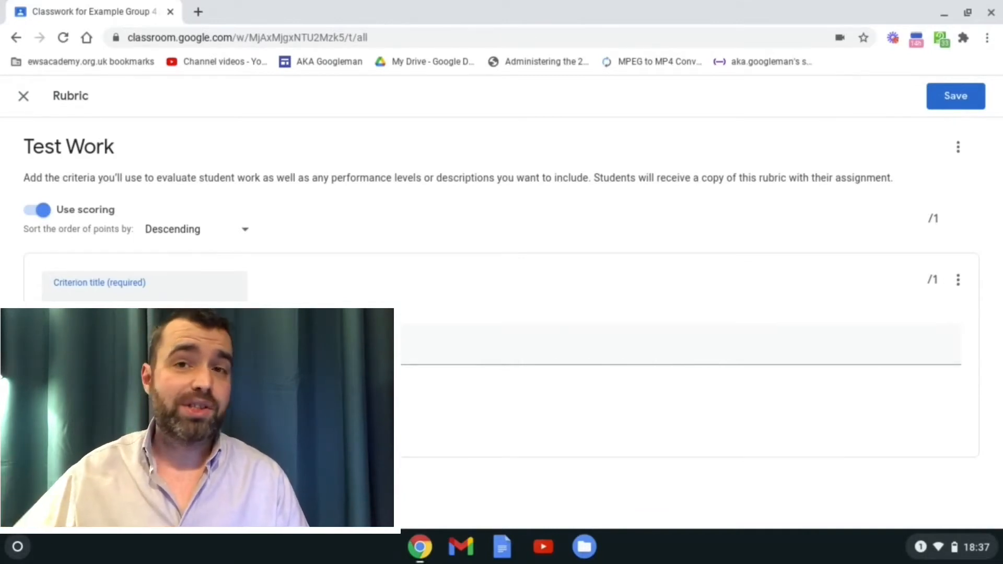
scroll(426, 333, "down", 1)
scroll(426, 333, "up", 1)
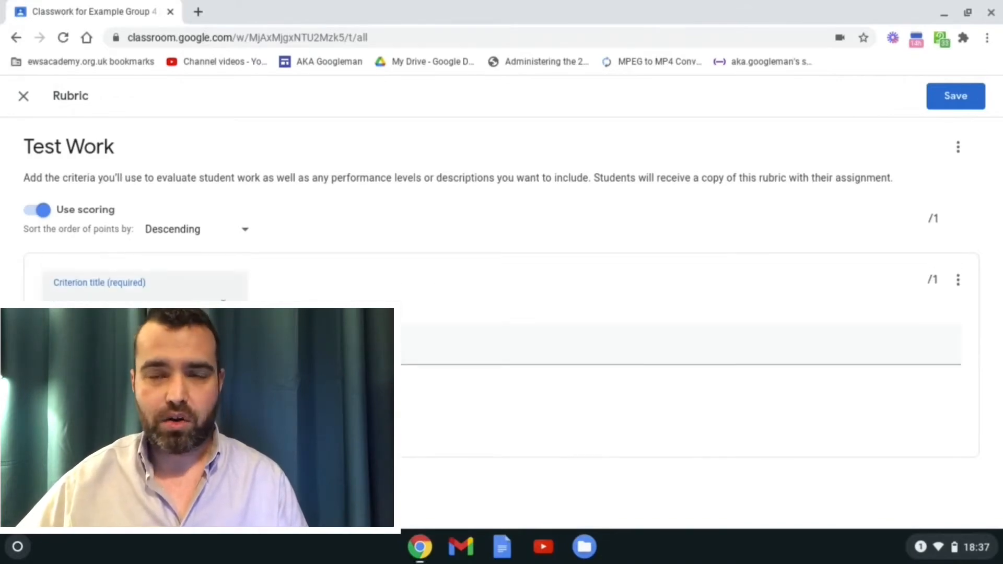
type("Question 1")
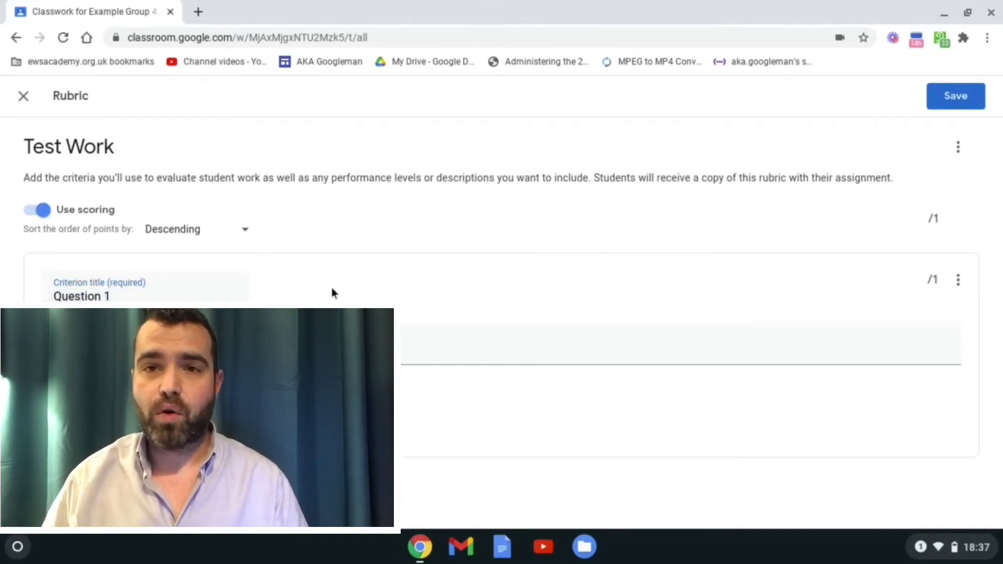
Step: Add a 2-point level titled Inconsistent, with the description "Inconsistent Understanding", after the 1-point level of Question 1
scroll(331, 288, "down", 1)
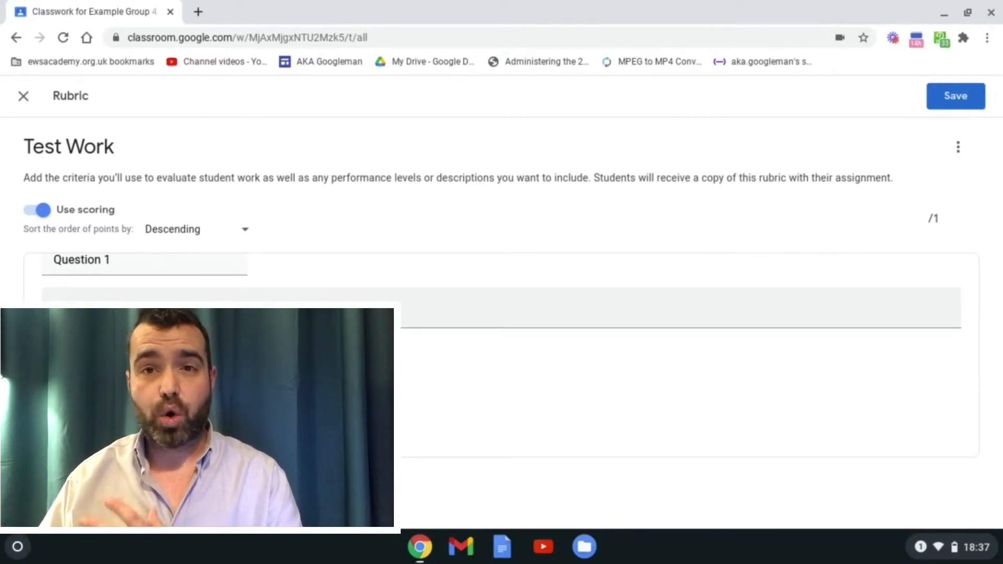
scroll(331, 288, "down", 1)
scroll(501, 355, "down", 1)
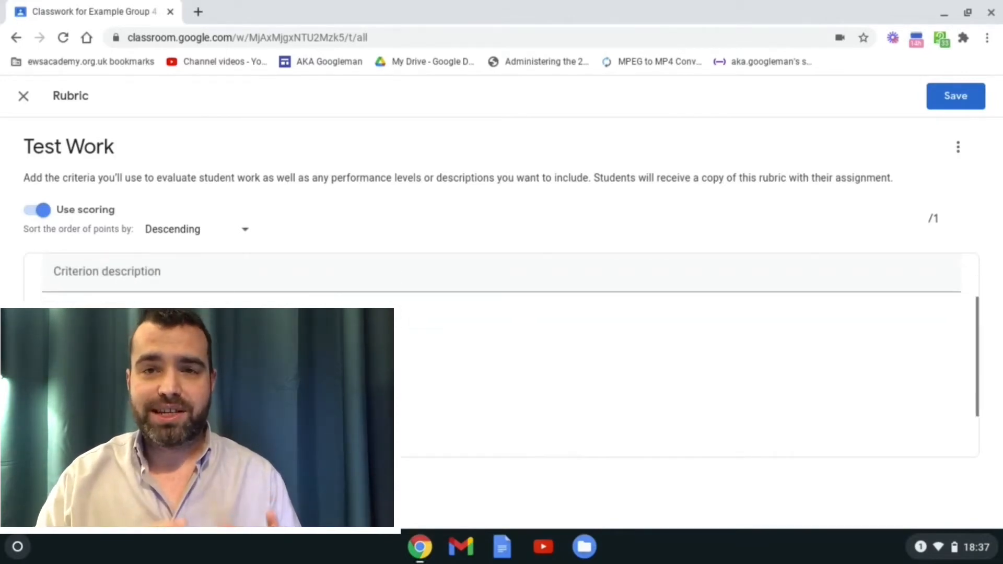
scroll(502, 356, "down", 1)
scroll(501, 355, "down", 1)
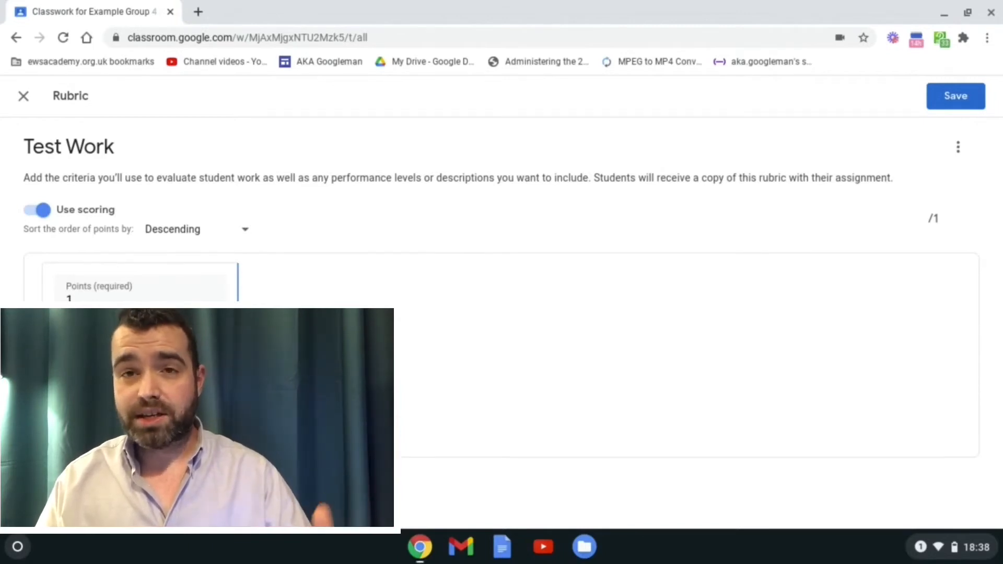
left_click(237, 360)
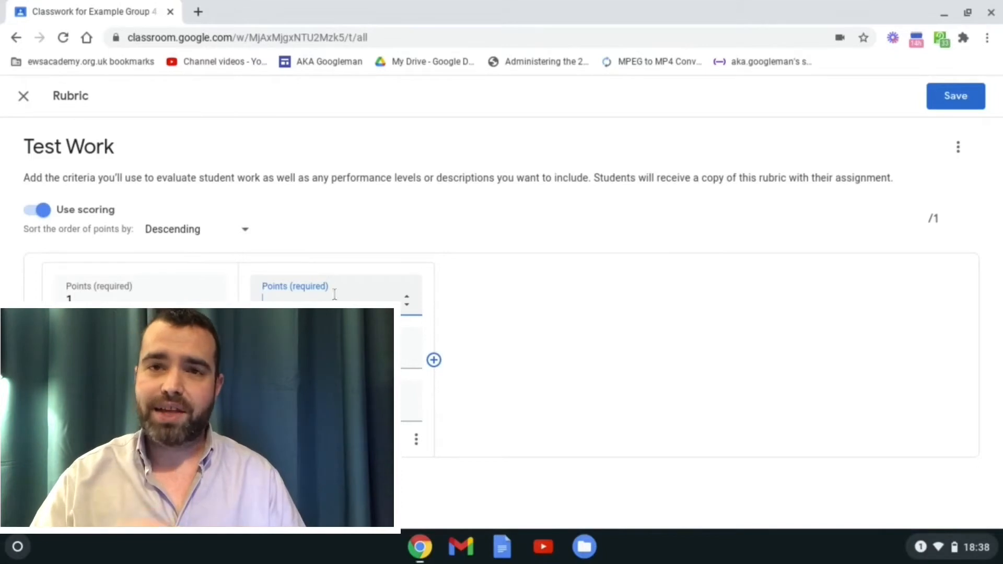
type("2")
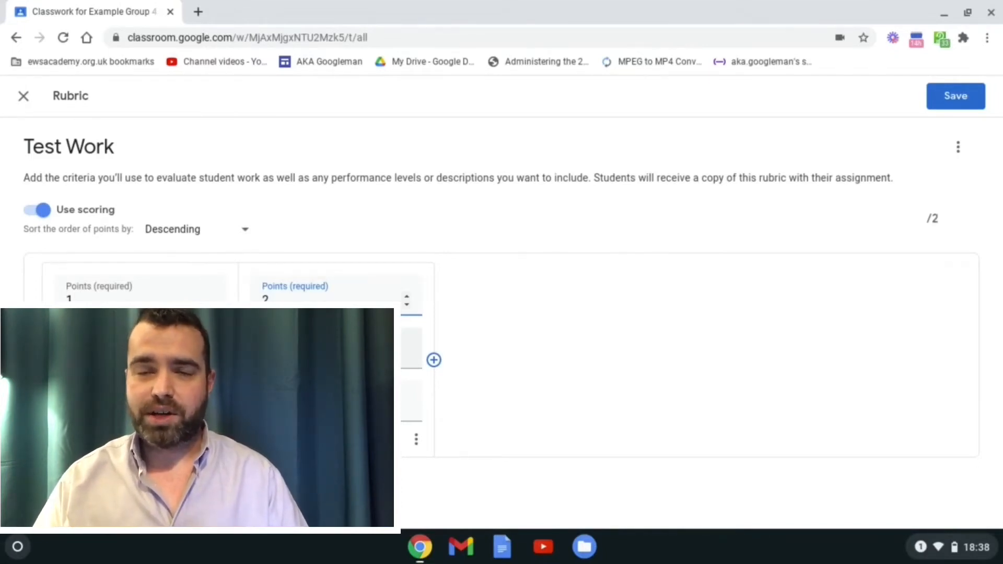
left_click(335, 348)
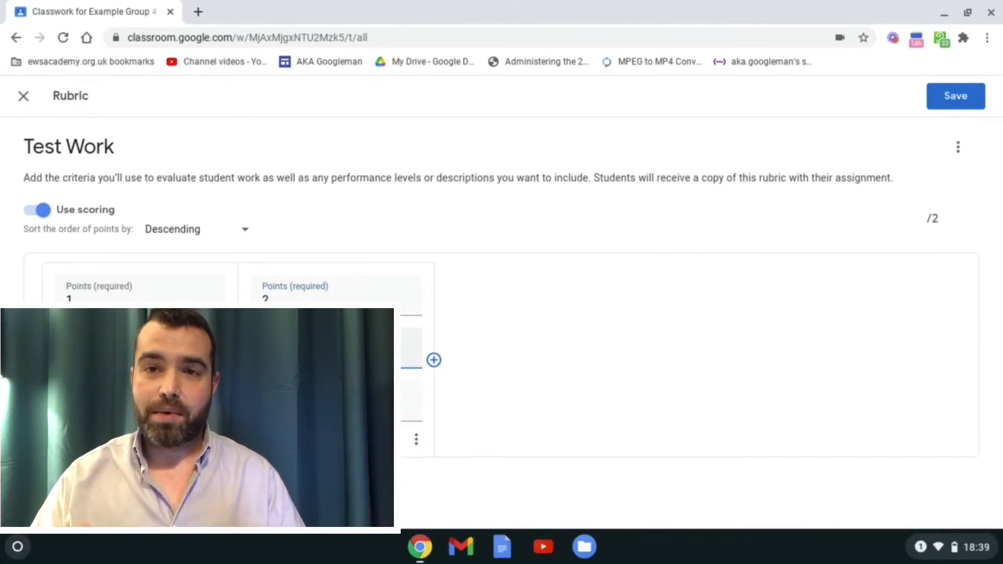
left_click(336, 401)
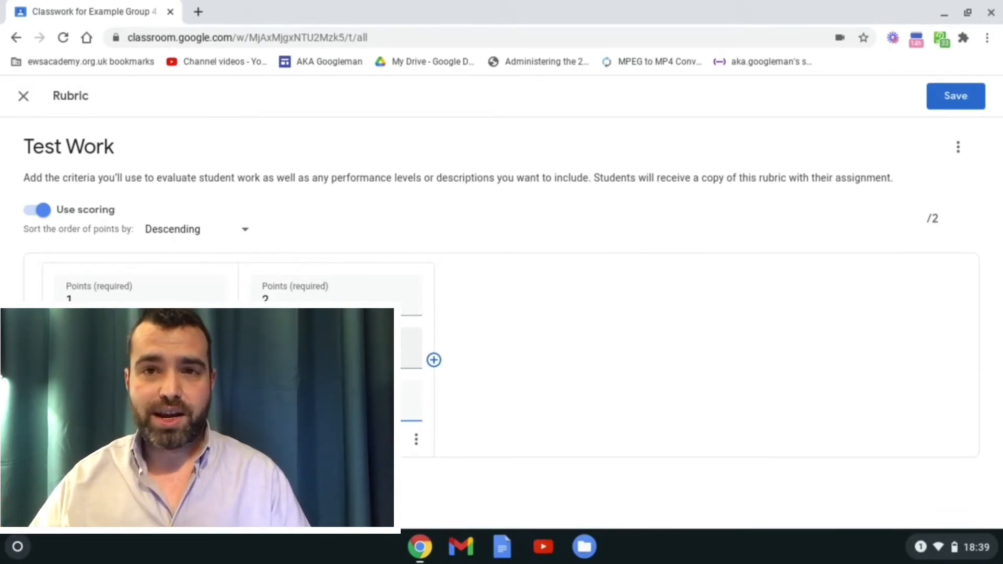
type("g")
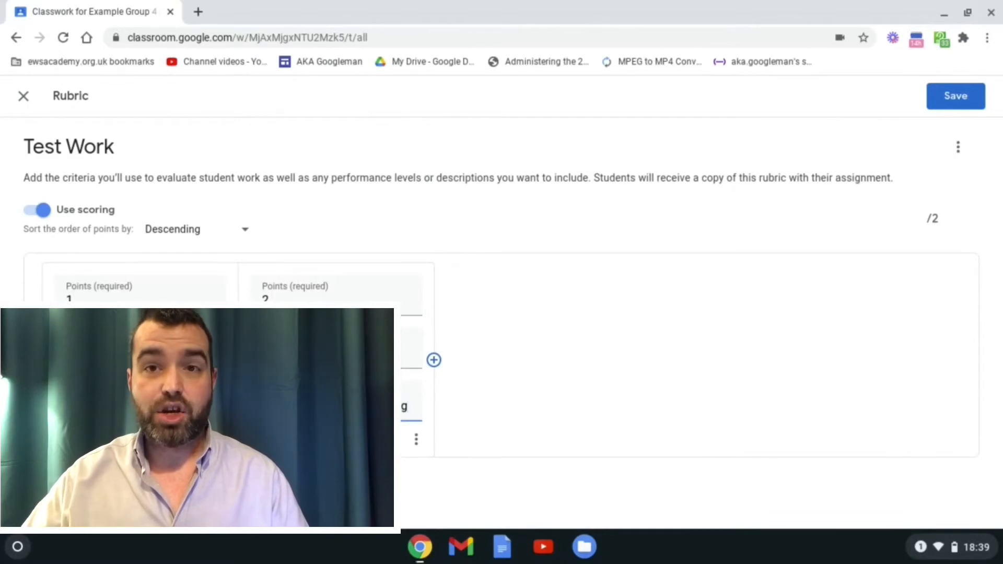
Step: Add a 3-point level titled Some after the 2-point level
left_click(434, 361)
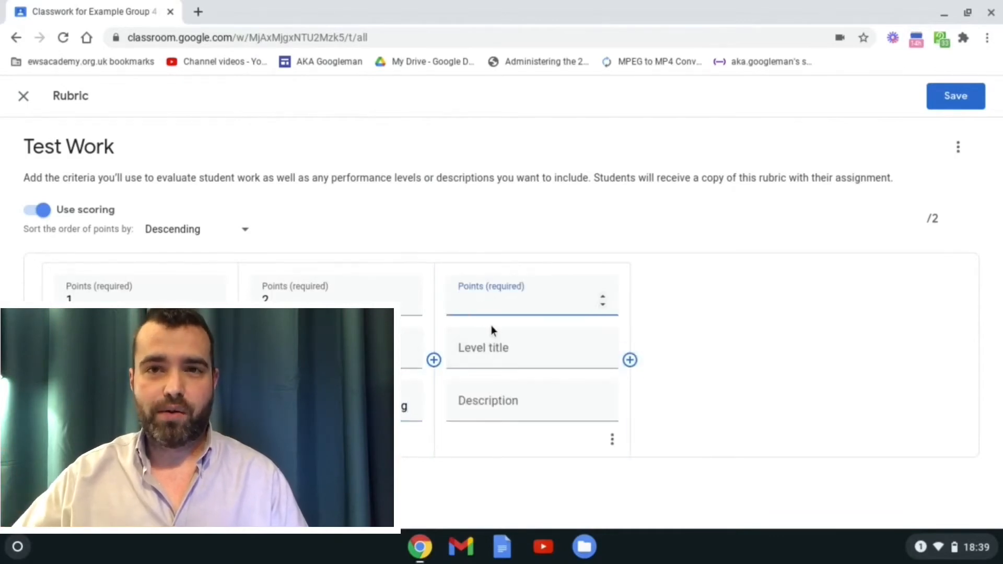
left_click(501, 358)
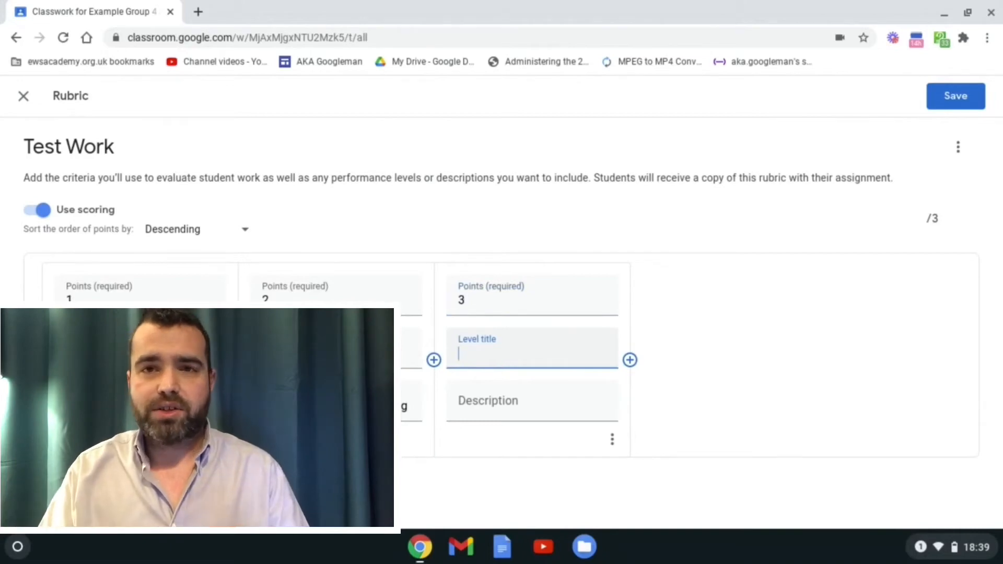
type("Some")
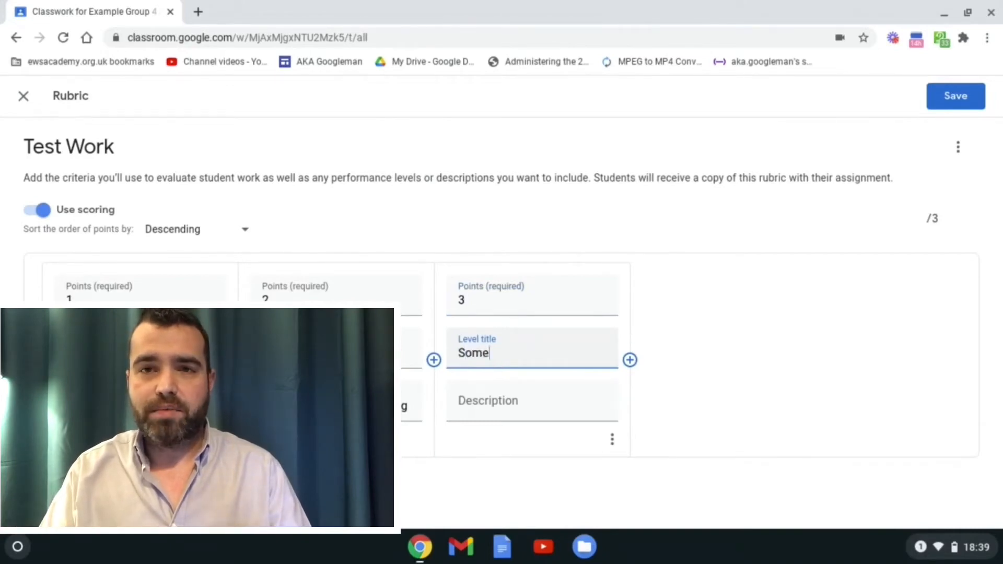
Step: Add a 4-point level titled Generally Good after the 3-point level
left_click(629, 360)
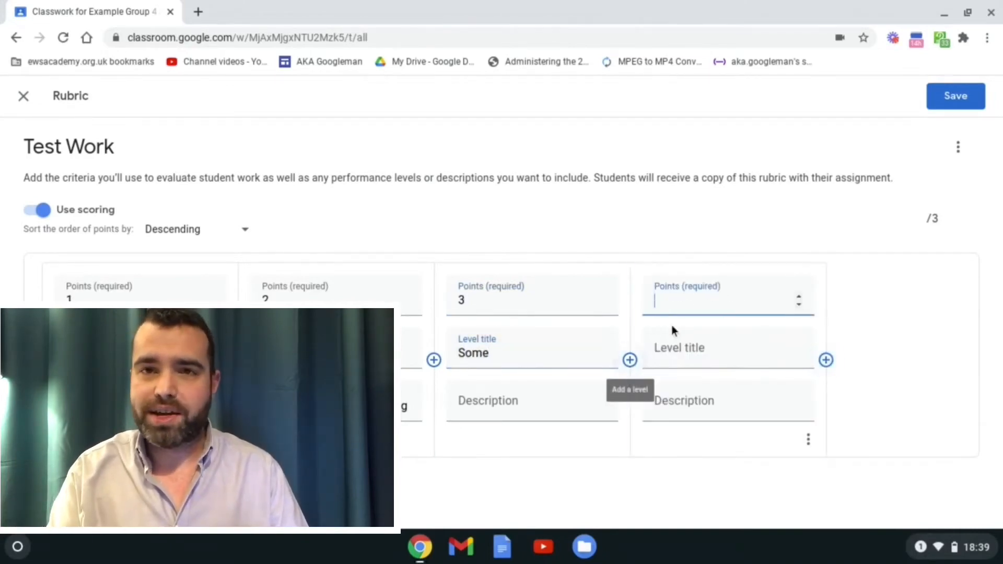
type("4")
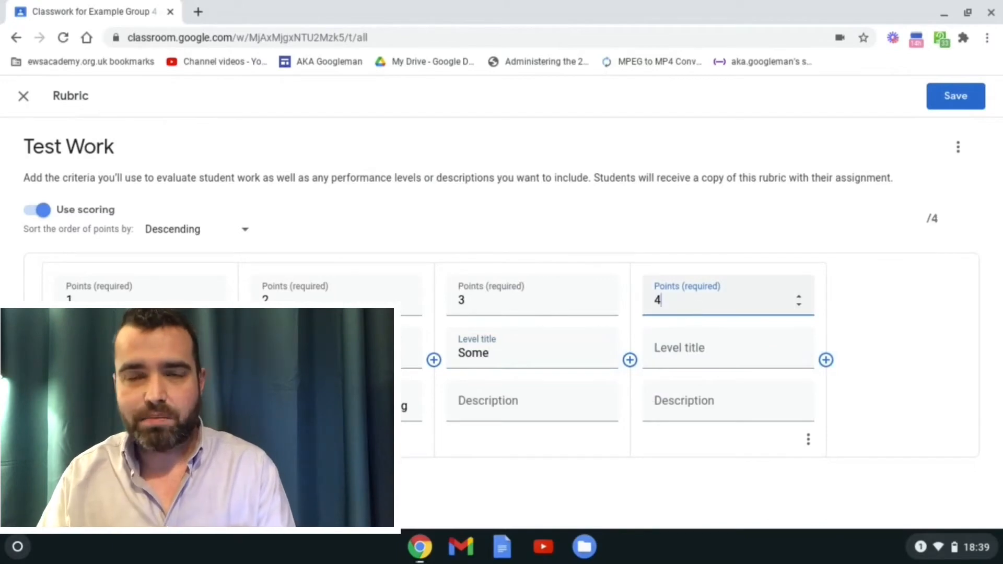
left_click(703, 345)
type("Generally Good")
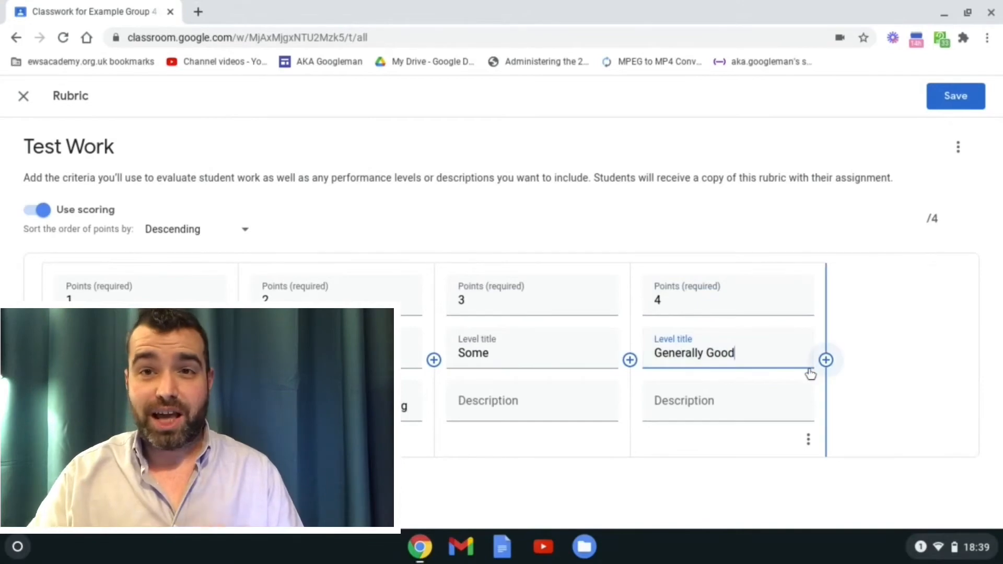
Step: Add a 5-point level titled Excellent after the 4-point level
left_click(826, 360)
type("5")
left_click(859, 358)
type("Excellent")
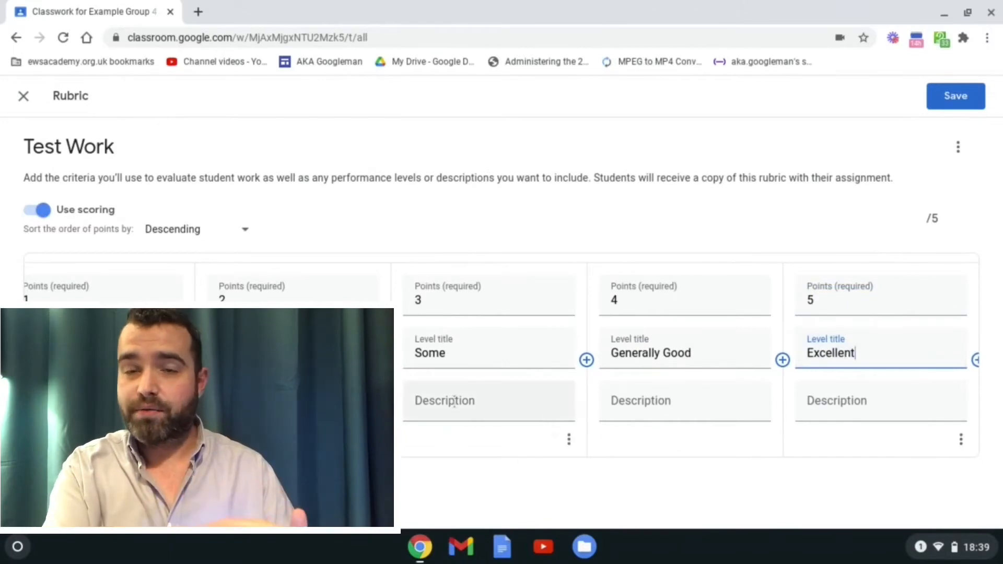
Step: Enter "Shows Some Understanding" as the 3-point level's description and save the rubric
left_click(415, 405)
type("Shows ")
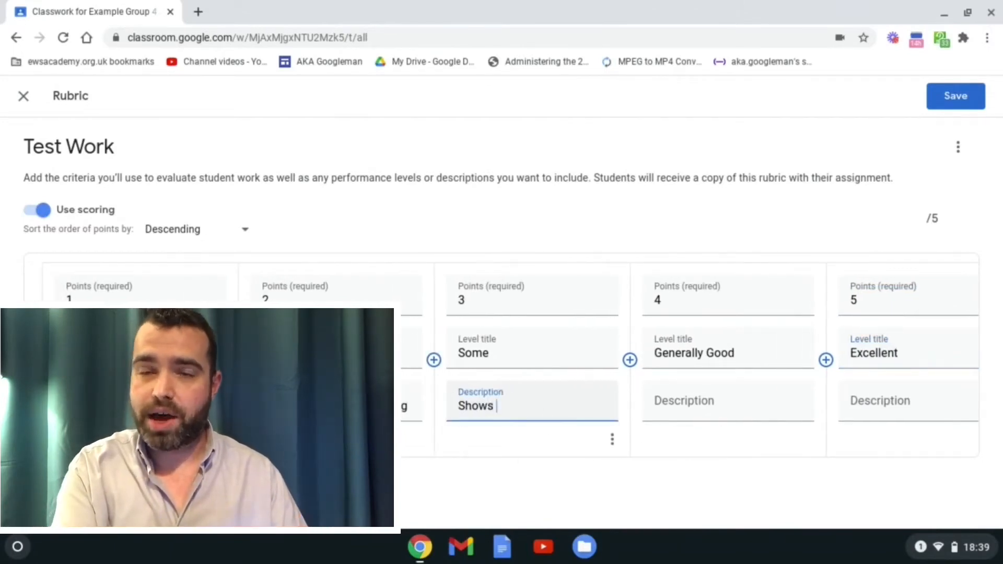
type("Some Understa")
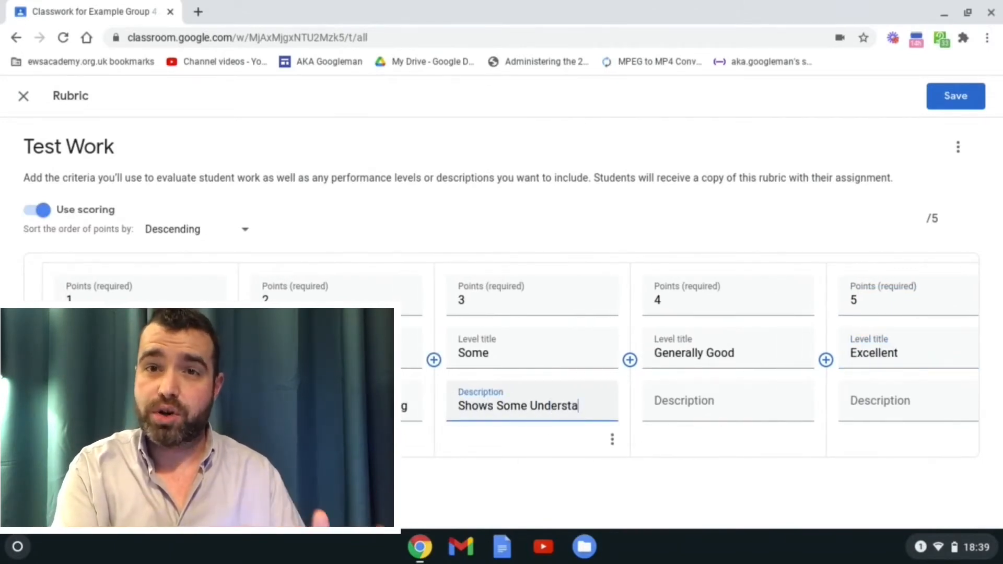
type("nding")
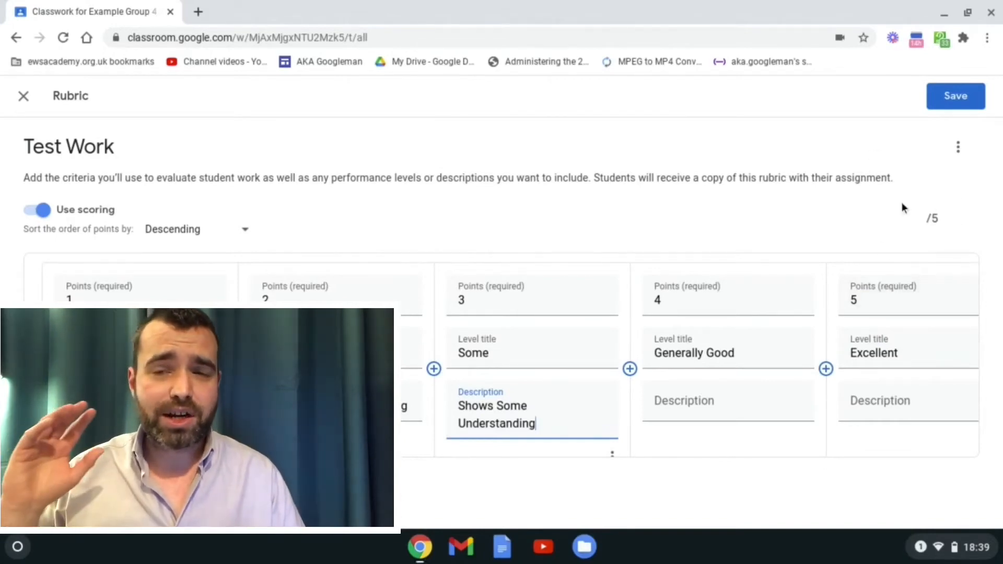
left_click(950, 102)
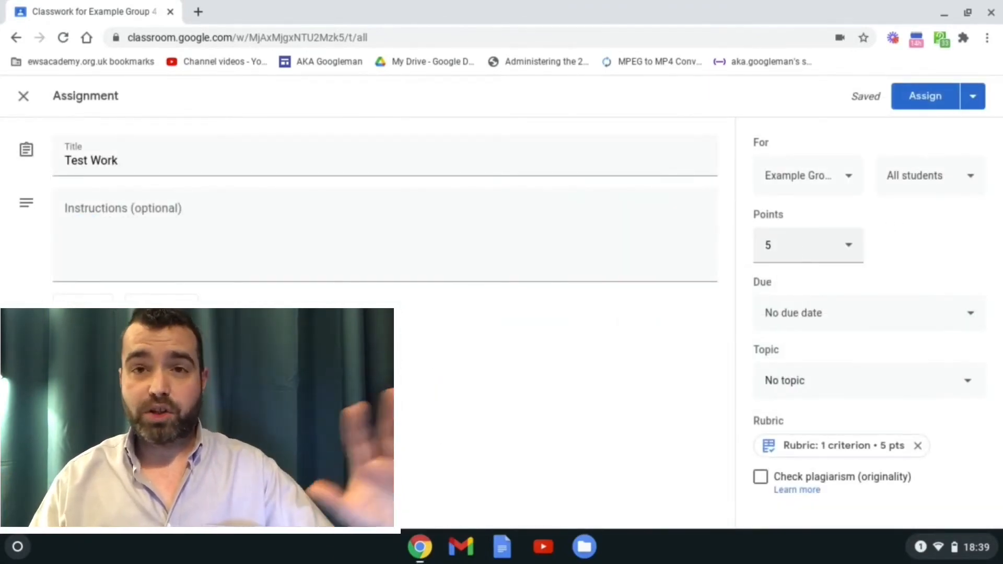
Step: Assign Test Work to all students in the class, leaving the instructions empty and no due date set
left_click(351, 208)
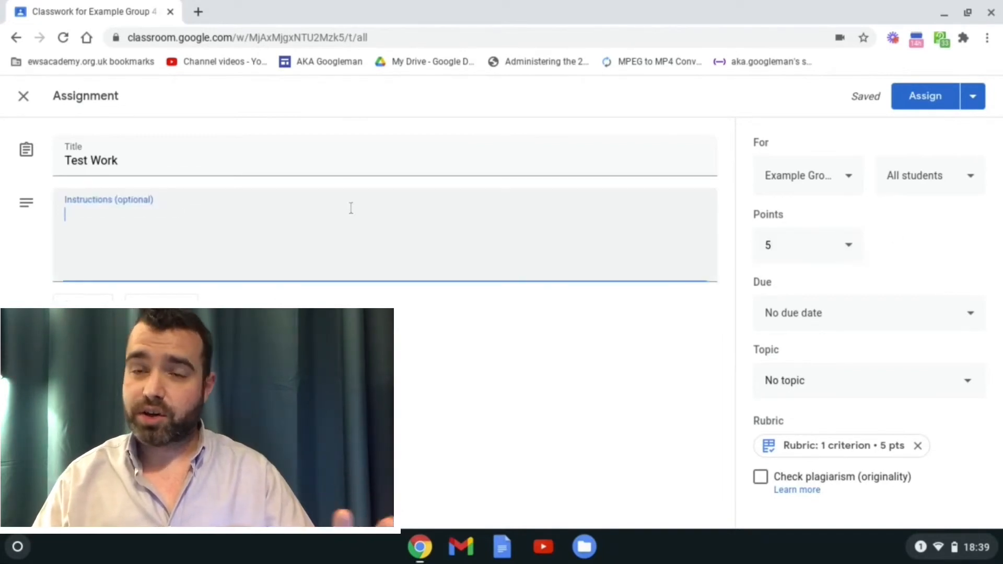
left_click(844, 315)
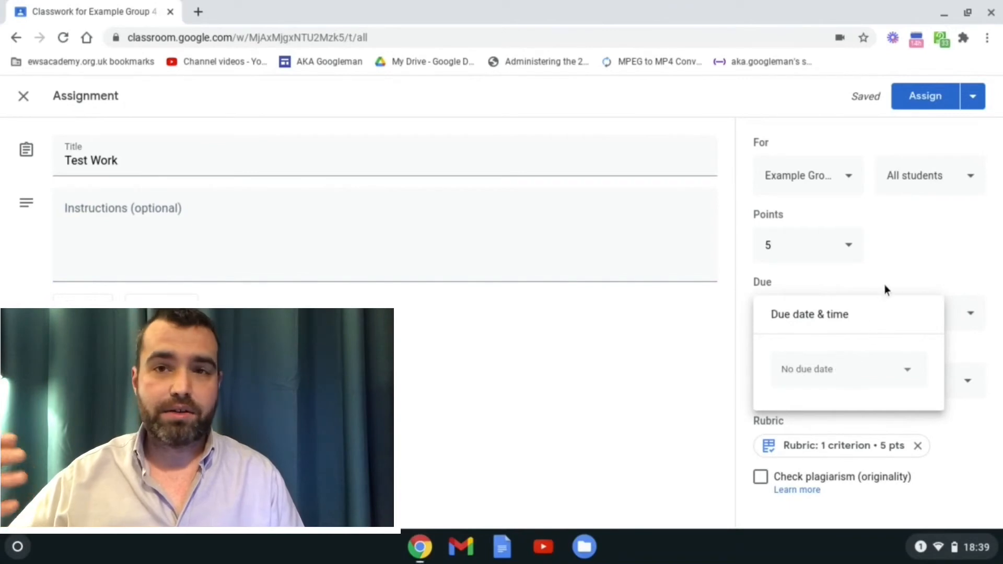
left_click(911, 254)
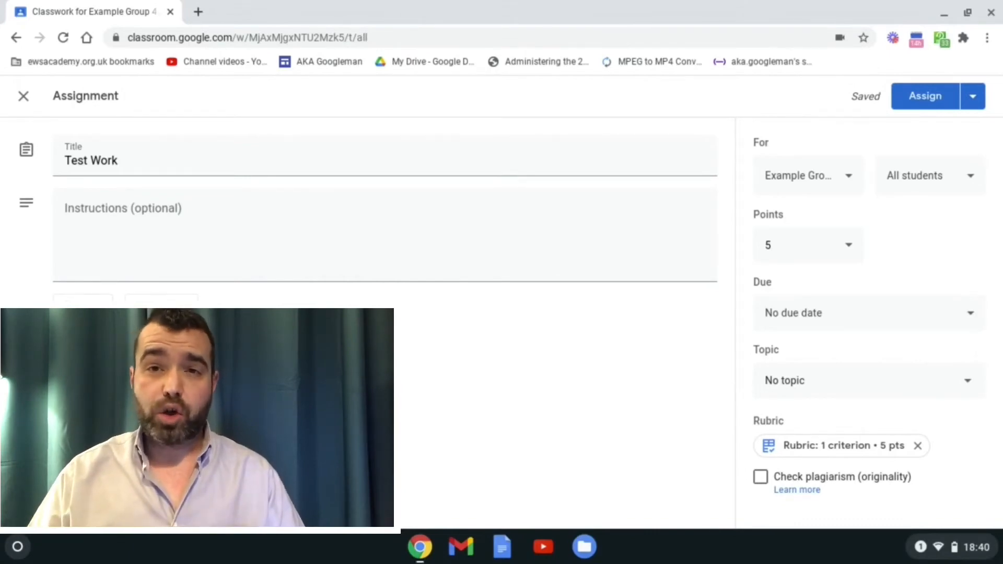
left_click(918, 97)
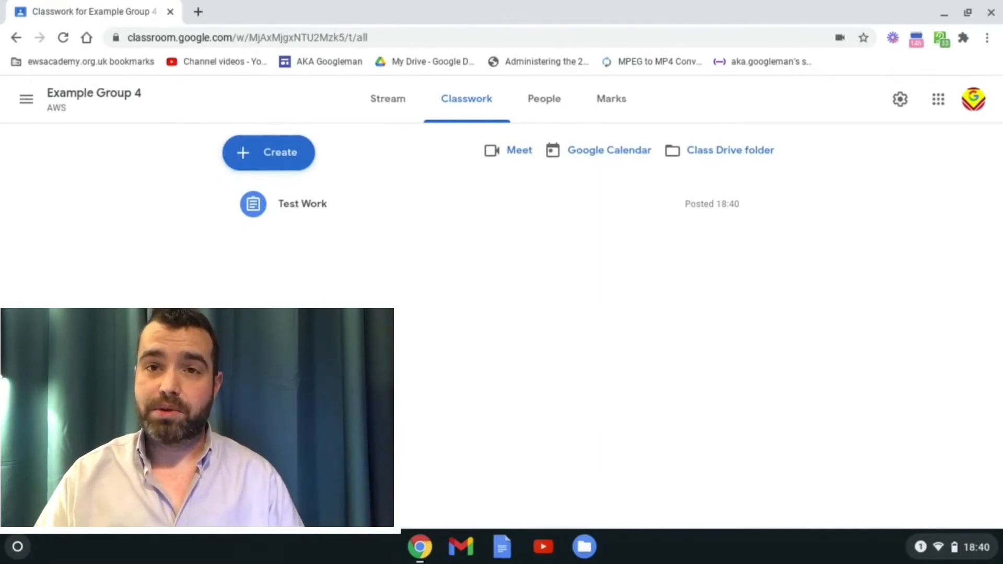
Step: Open the rubric of the posted Test Work assignment and export it to Google Sheets
left_click(376, 207)
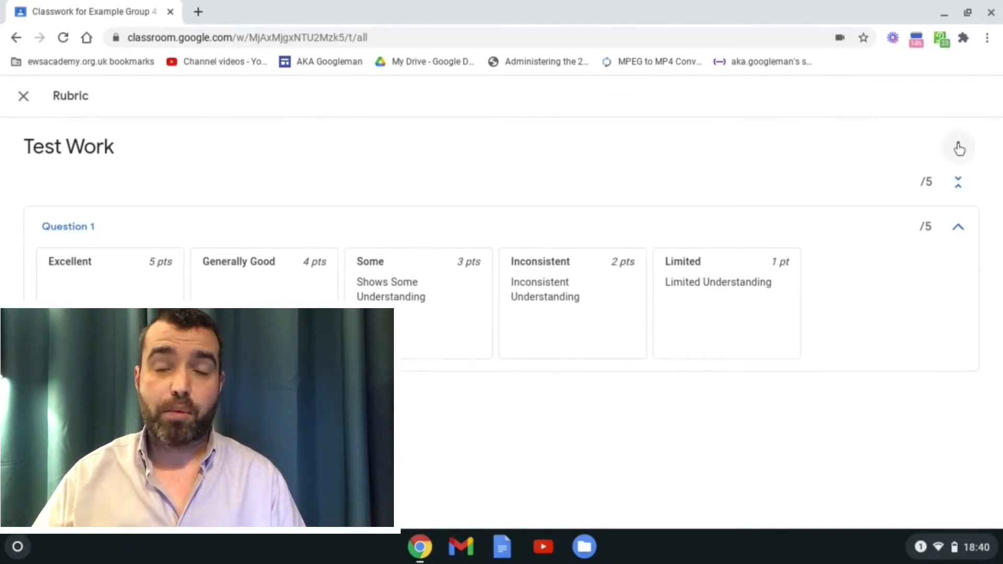
left_click(958, 148)
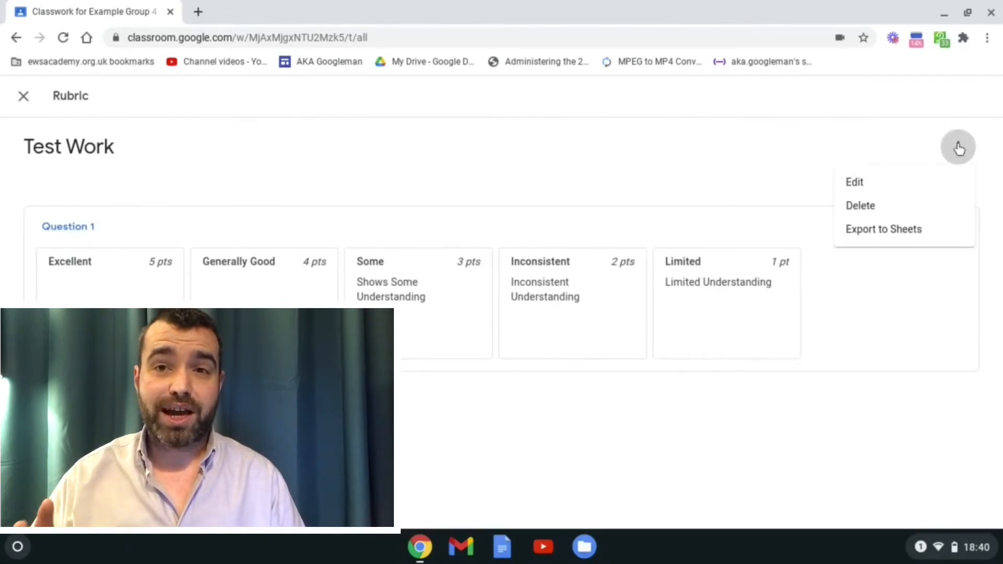
left_click(911, 230)
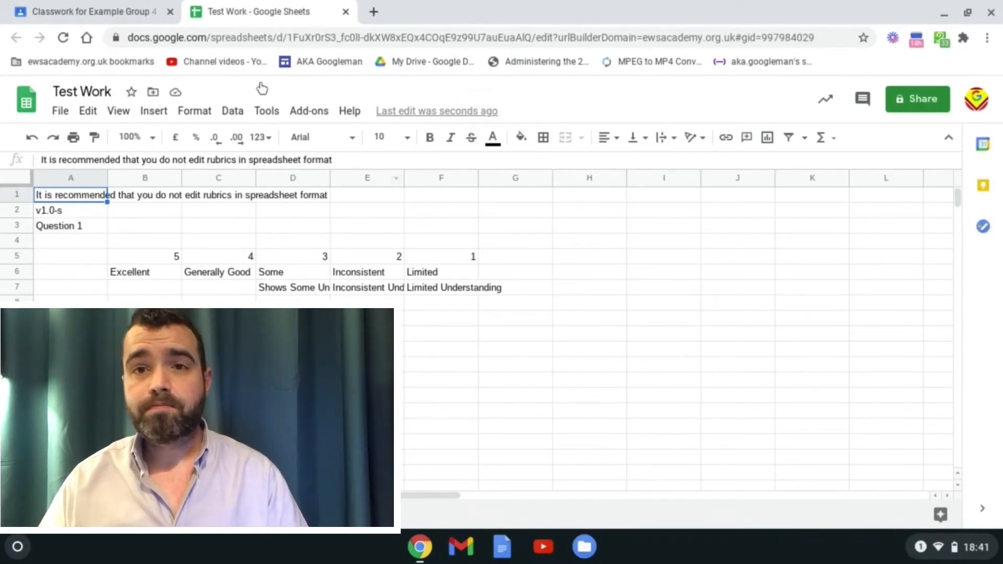
Step: Return to Classroom, close the Test Work rubric, and open the assigned student's work with the Question 1 rubric levels expanded
left_click(125, 14)
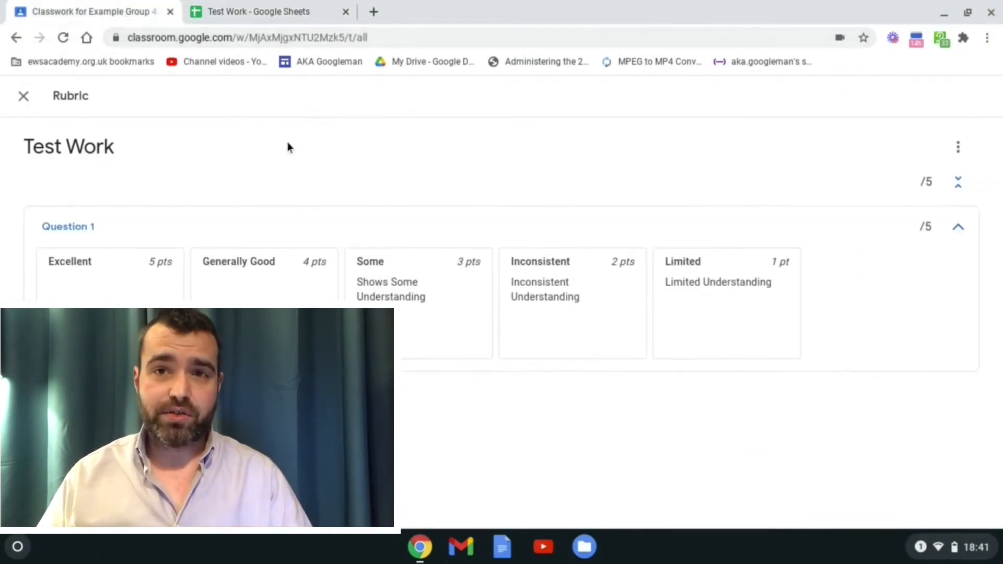
left_click(24, 96)
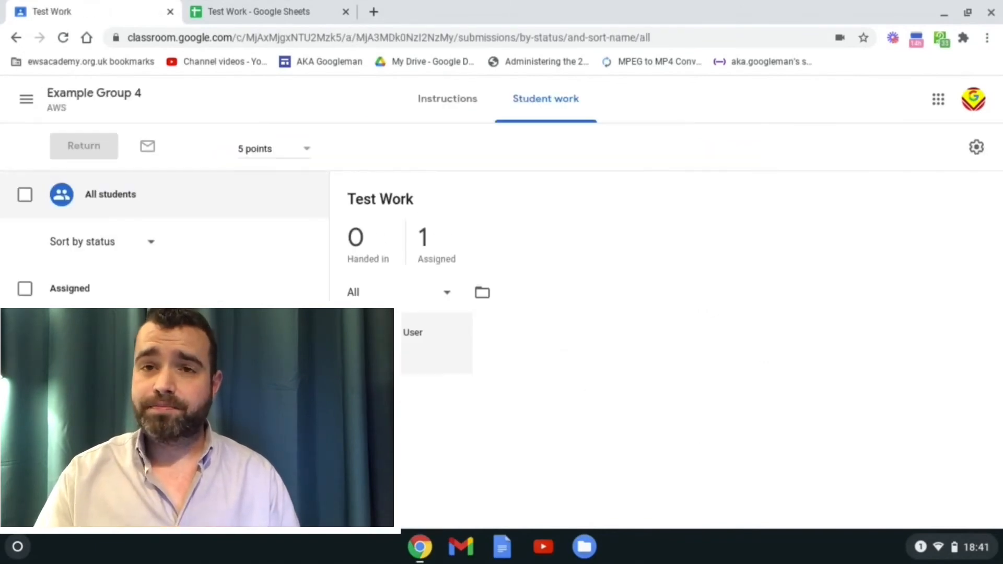
left_click(413, 339)
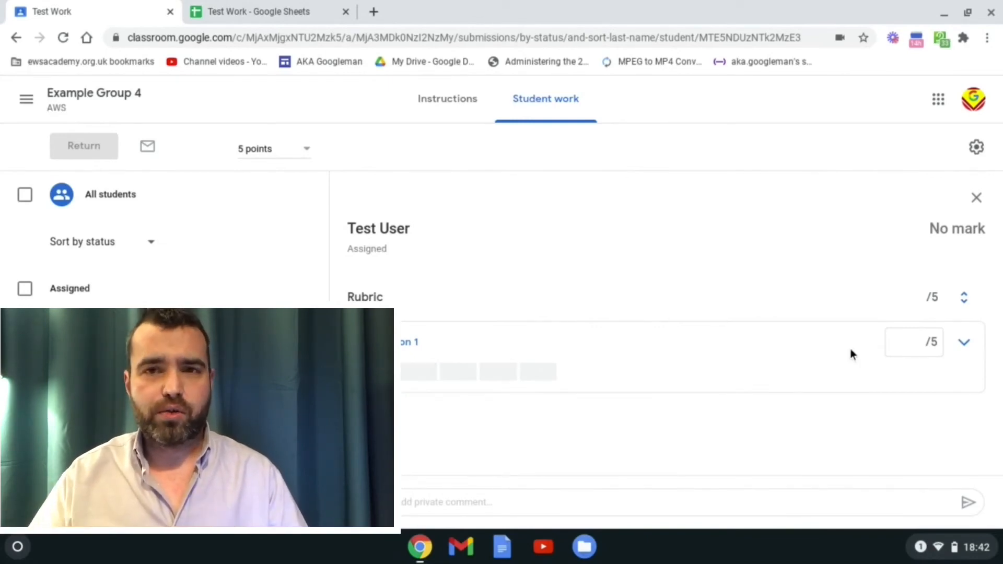
left_click(962, 344)
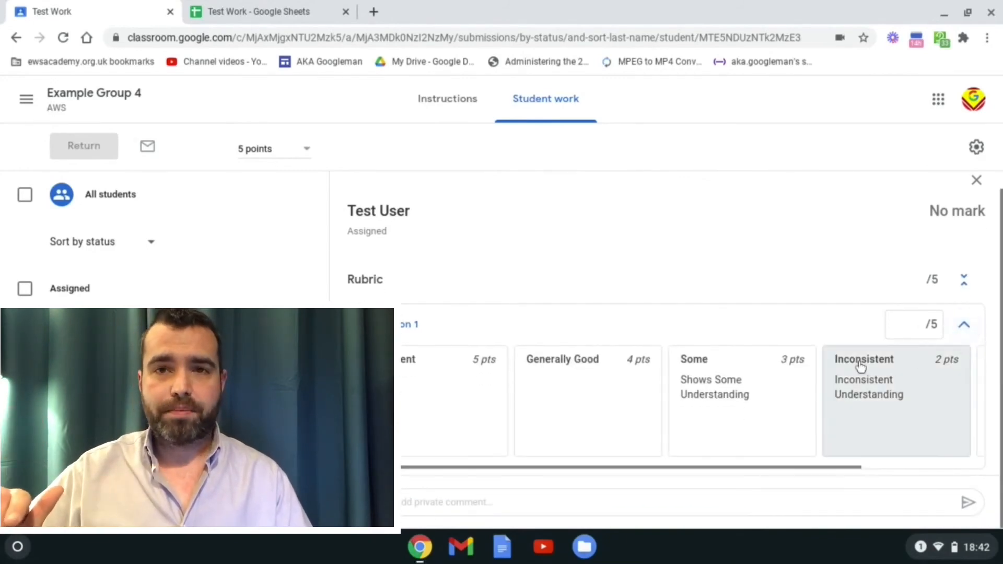
scroll(772, 385, "right", 5)
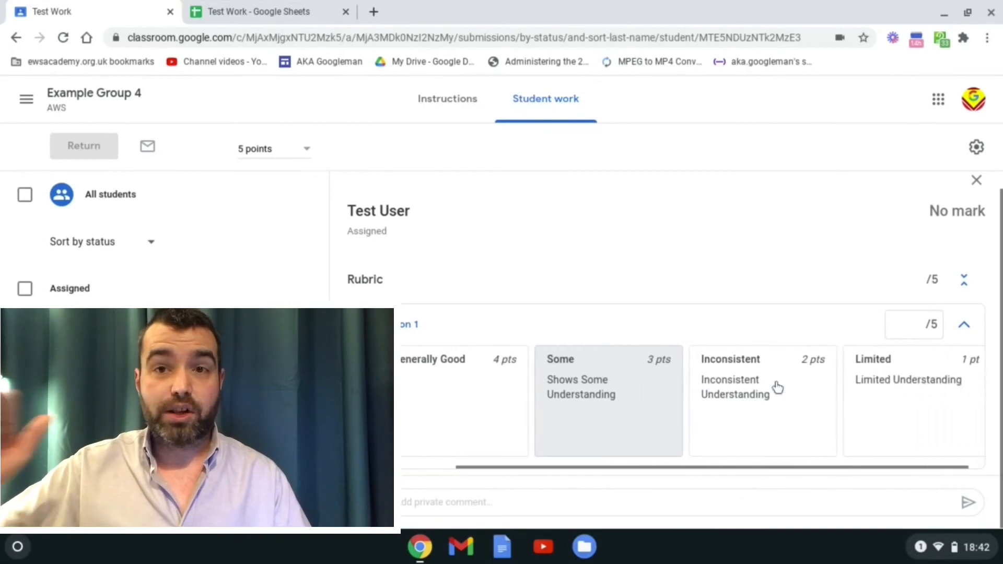
scroll(775, 386, "left", 3)
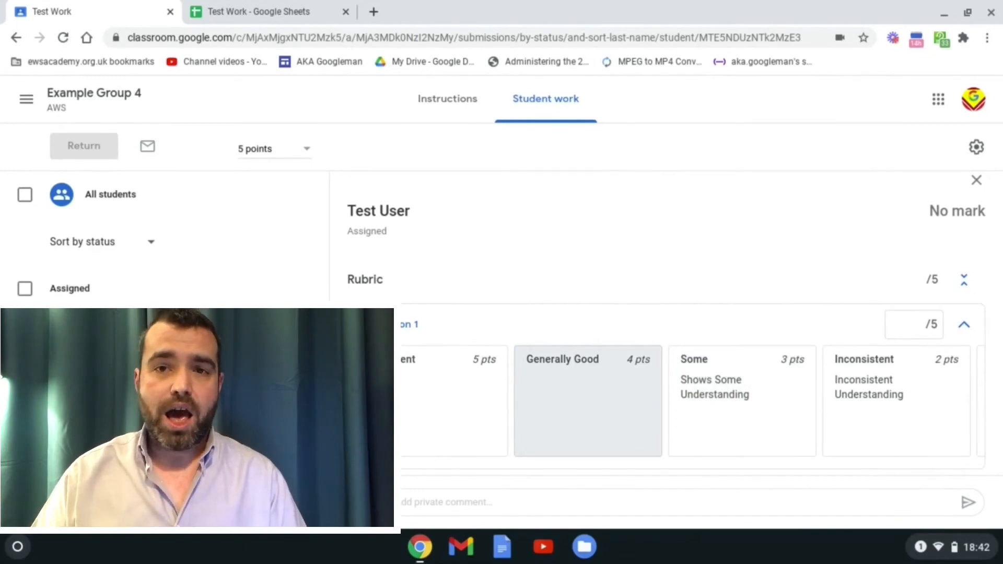
Step: Grade the student's Question 1 with the rubric, trying the Inconsistent and Some levels and selecting Generally Good for 4 points
left_click(601, 390)
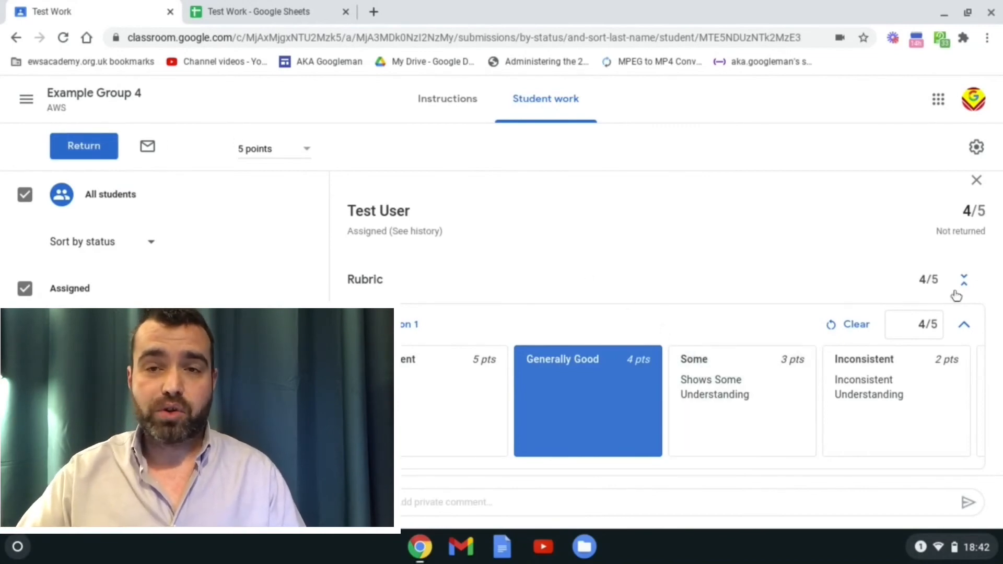
left_click(895, 399)
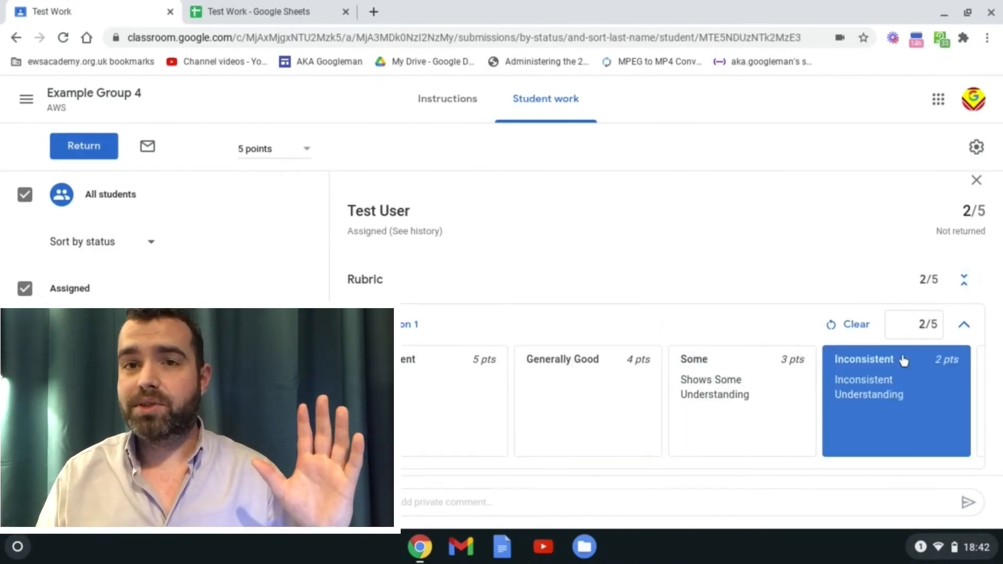
left_click(739, 397)
left_click(636, 390)
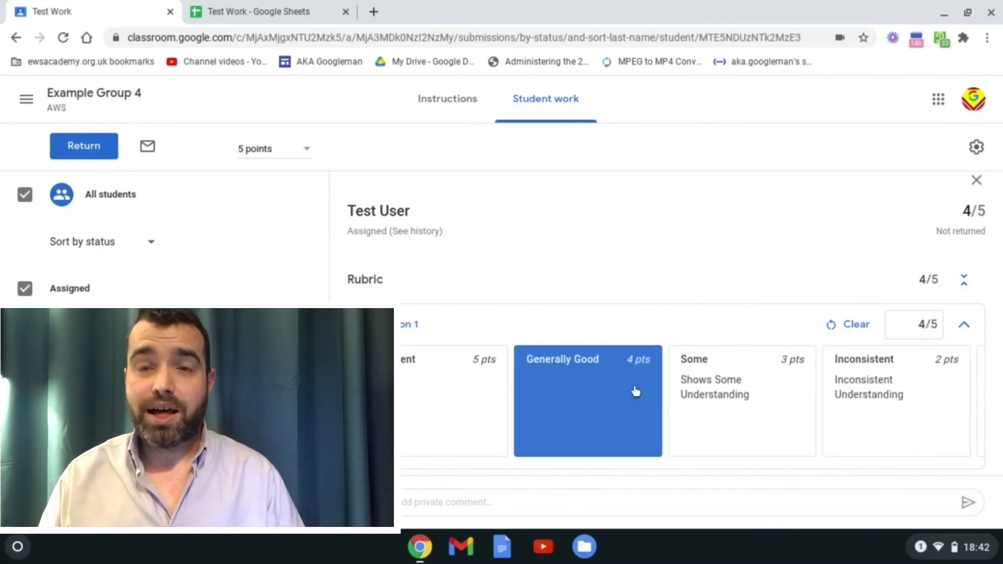